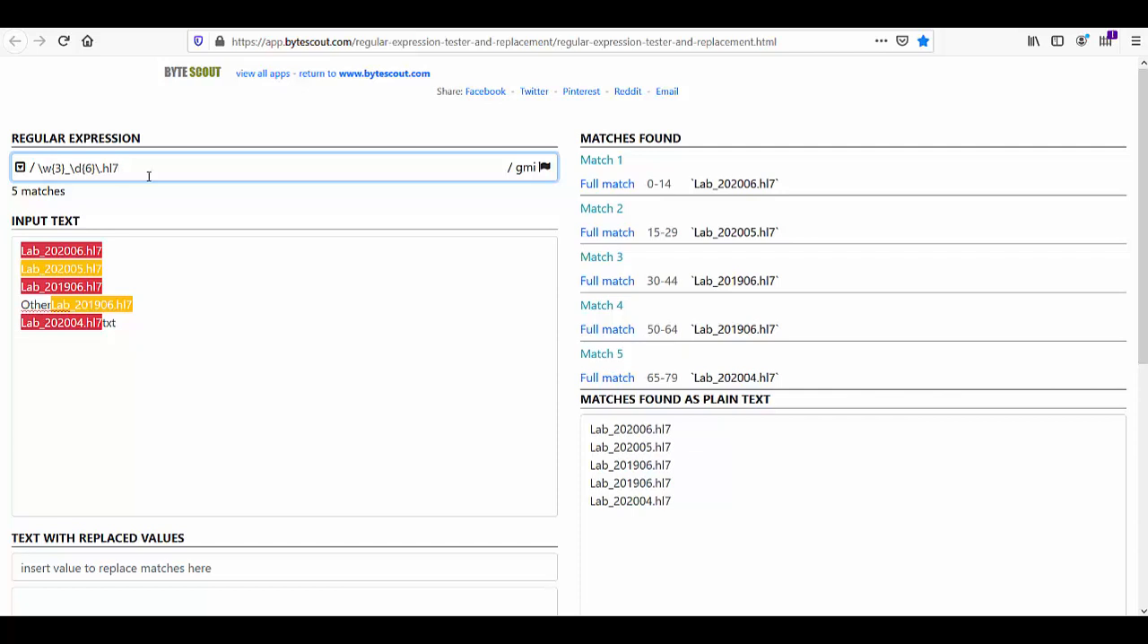
pyautogui.moveTo(149, 177); pyautogui.dragTo(36, 170)
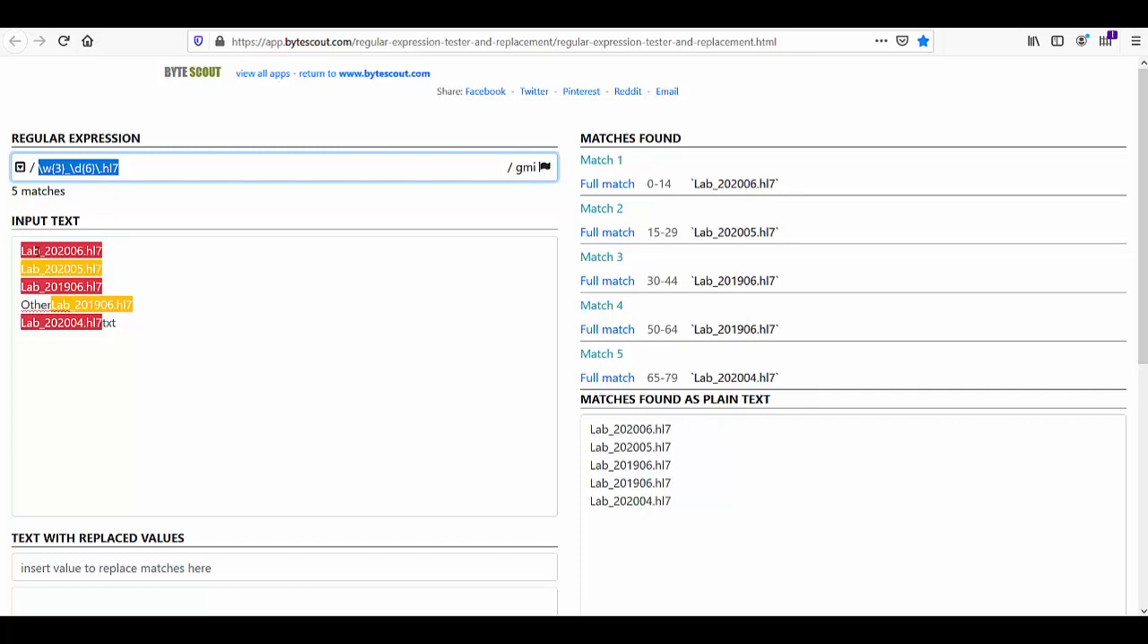
pyautogui.click(28, 252)
pyautogui.moveTo(29, 252); pyautogui.dragTo(39, 251)
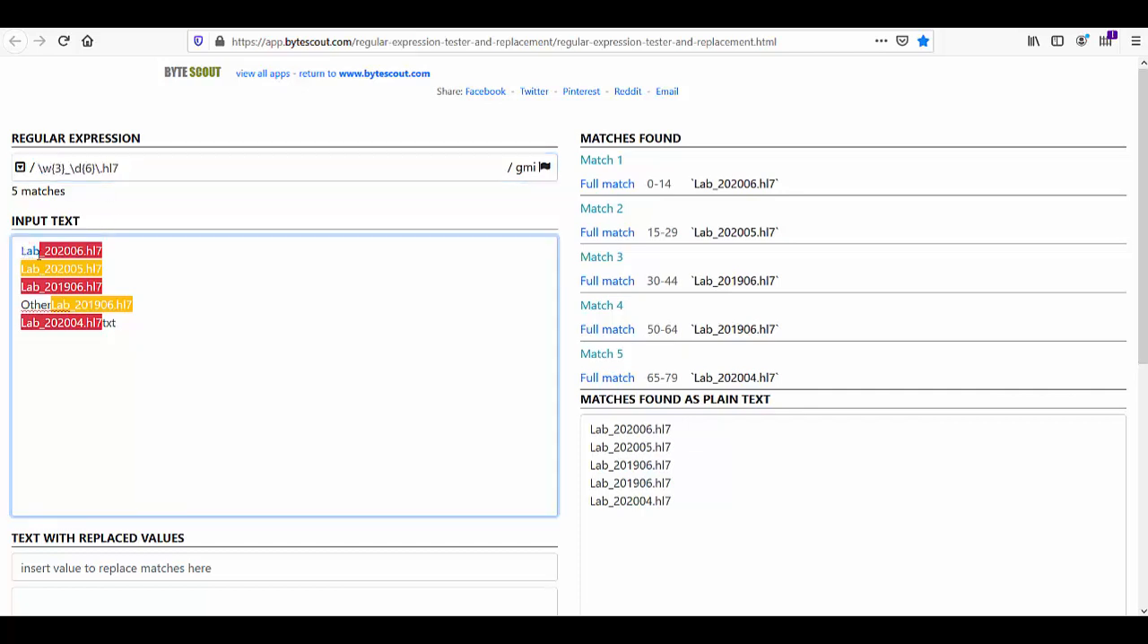
pyautogui.tripleClick(87, 168)
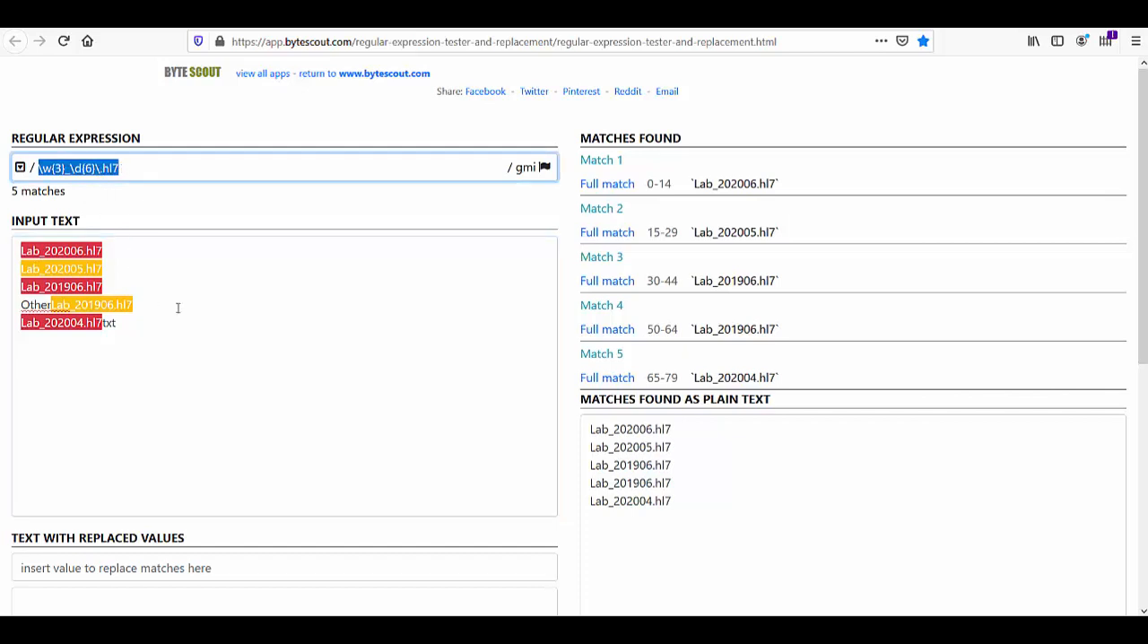
pyautogui.moveTo(134, 325); pyautogui.dragTo(14, 308)
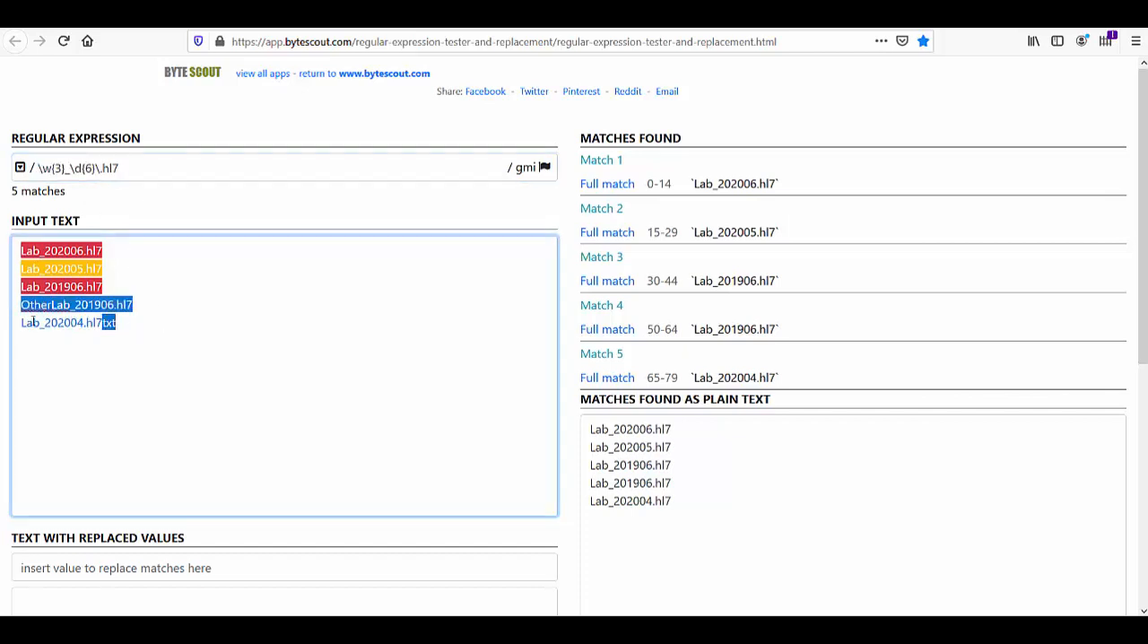
pyautogui.click(71, 325)
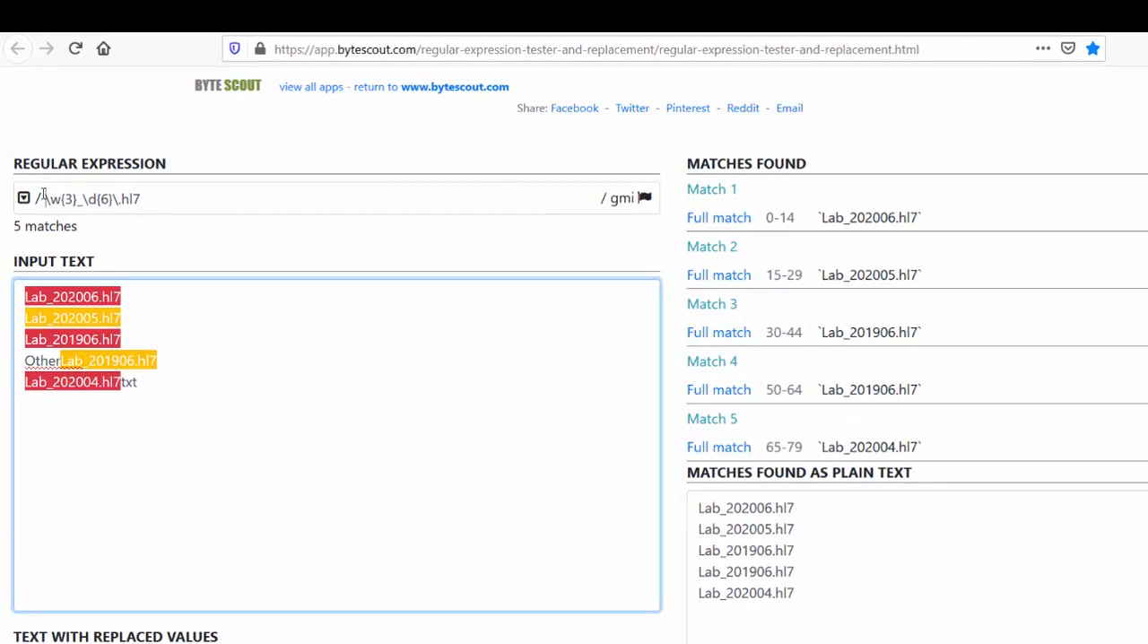
# - Anchor the pattern as ^\w{3}_\d{6}\.hl7$ so only the three exact hl7 file names match
pyautogui.click(44, 198)
pyautogui.write('^')
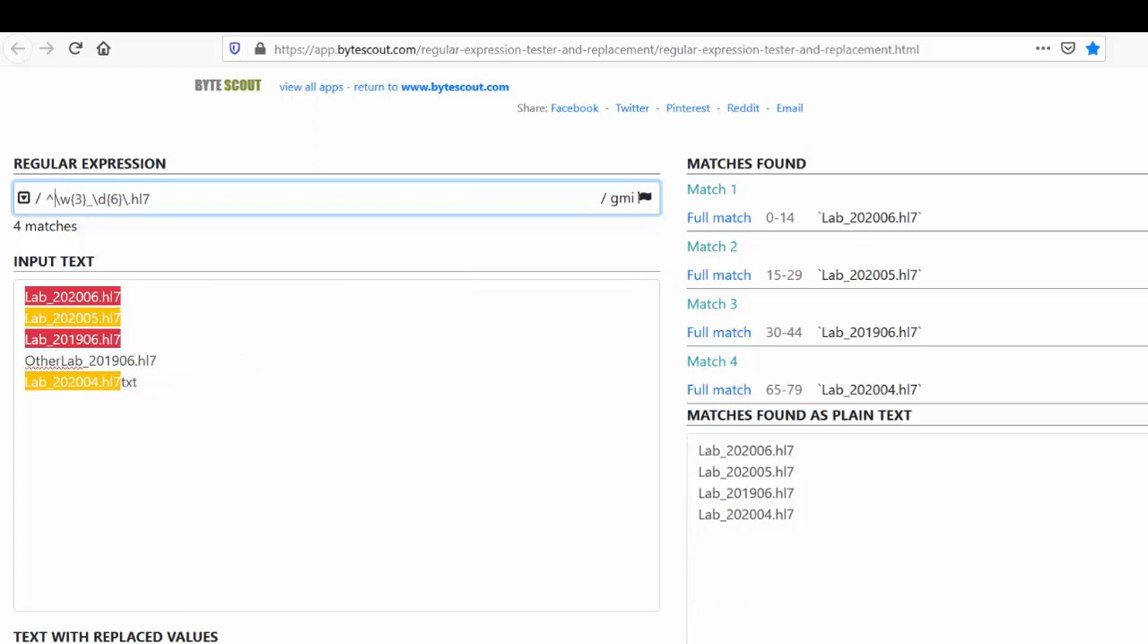
pyautogui.click(165, 198)
pyautogui.write('$')
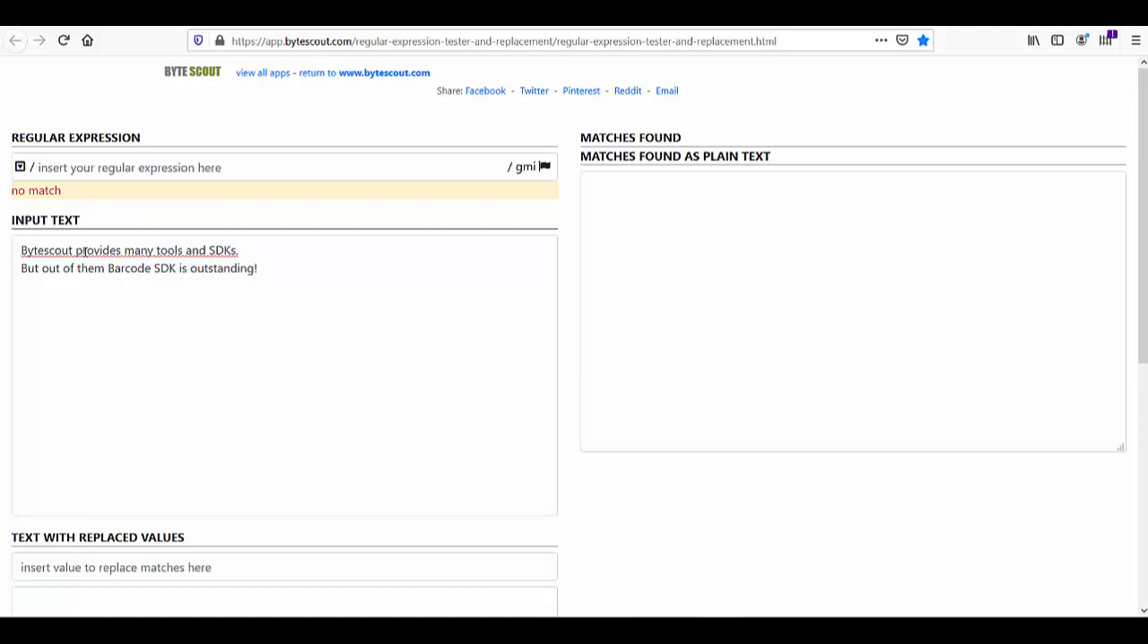
# - Enter the pattern \bout\b so only the standalone word 'out' matches once
pyautogui.click(64, 173)
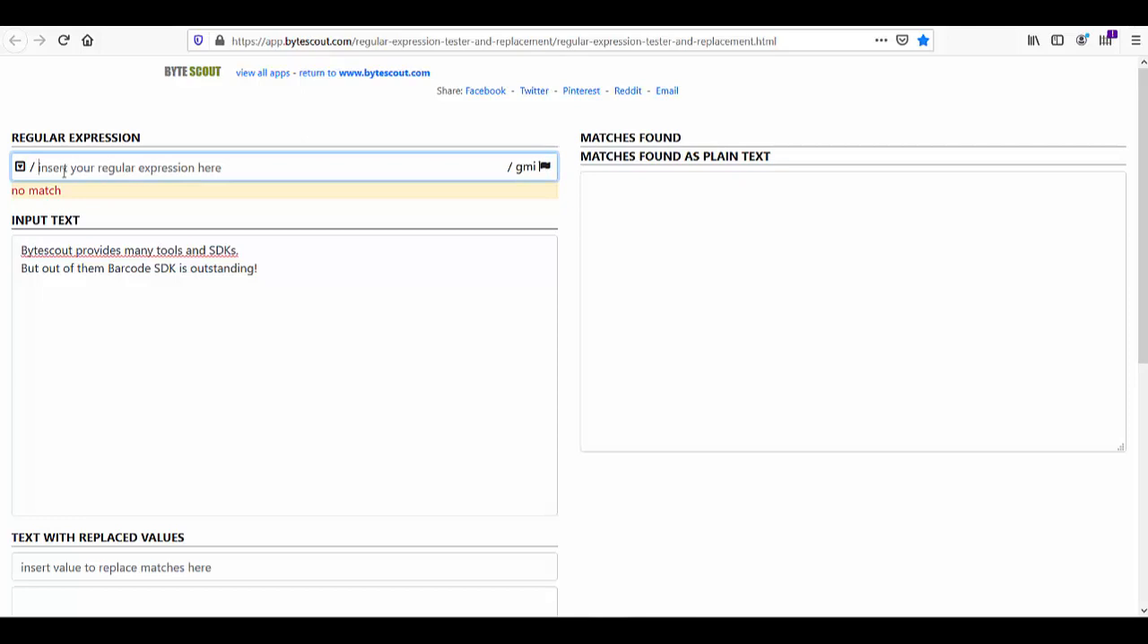
pyautogui.write('out')
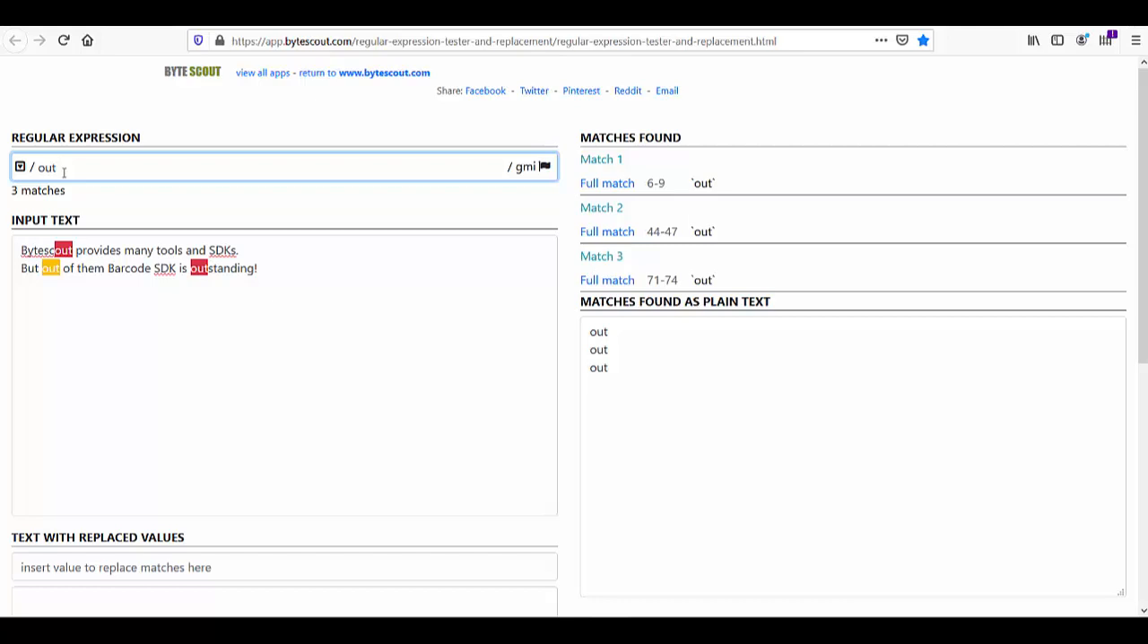
pyautogui.press('Left')
pyautogui.press('Left')
pyautogui.press('Left')
pyautogui.write('\x08')
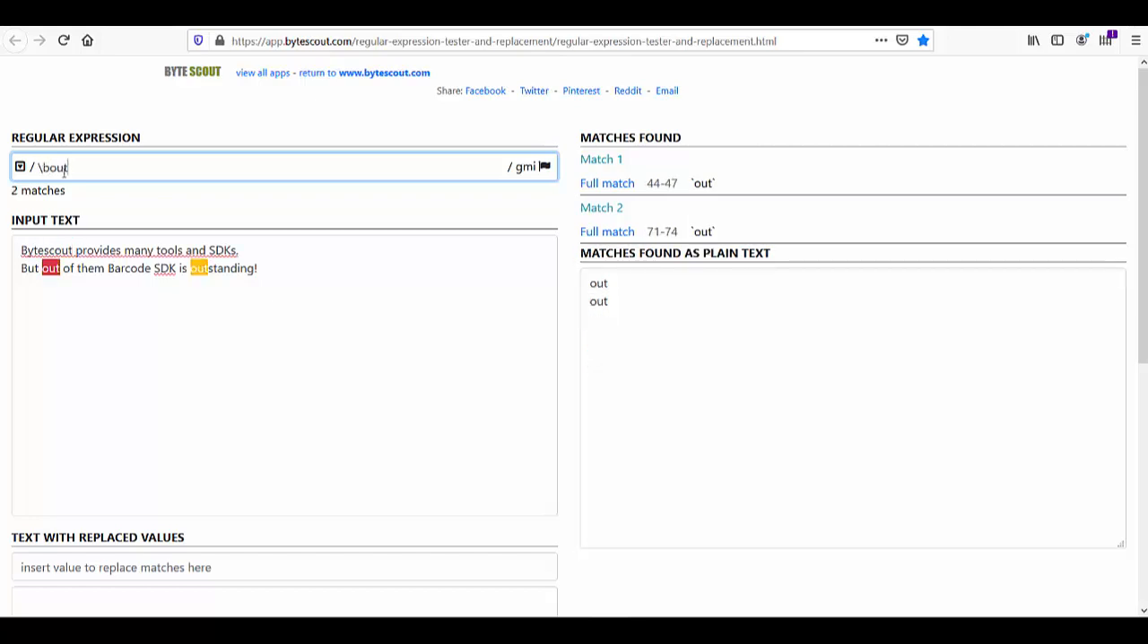
pyautogui.write('\\')
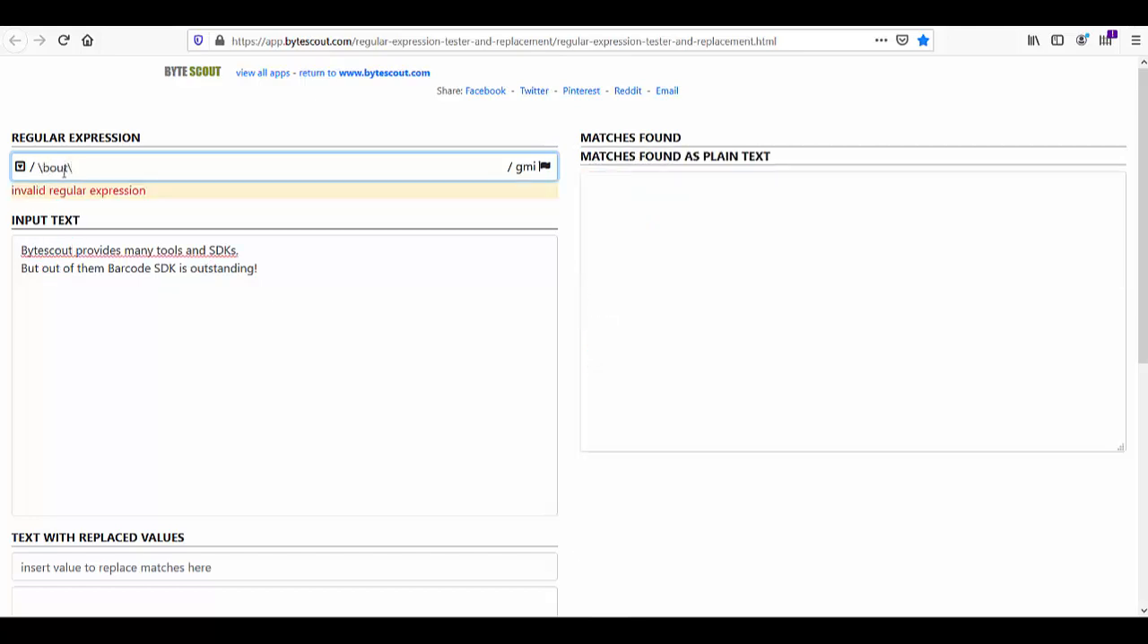
pyautogui.write('b')
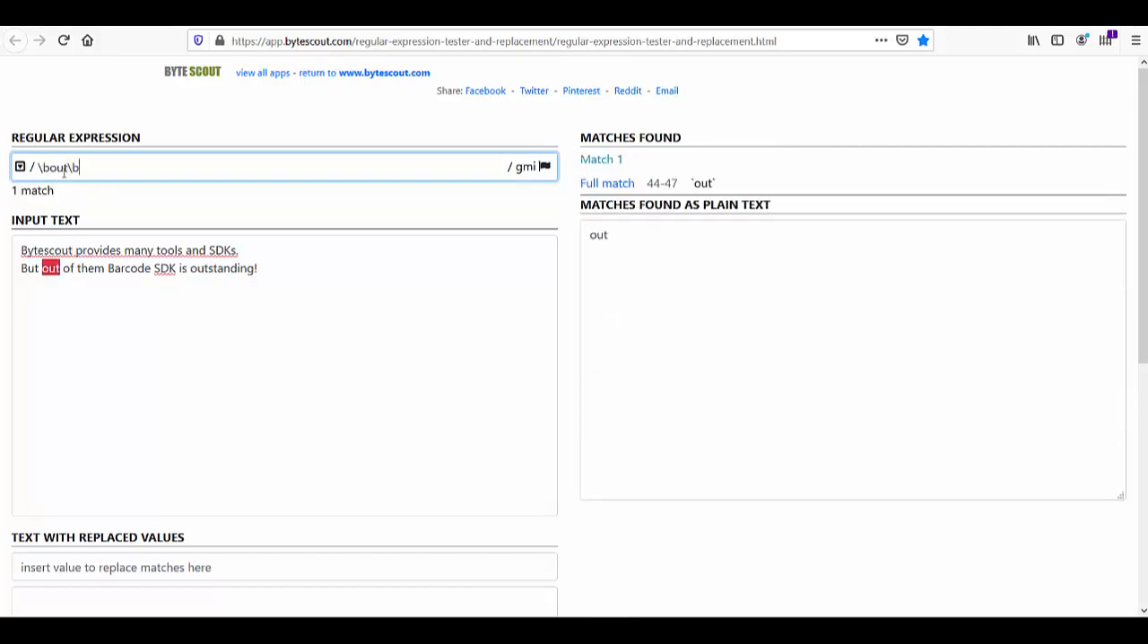